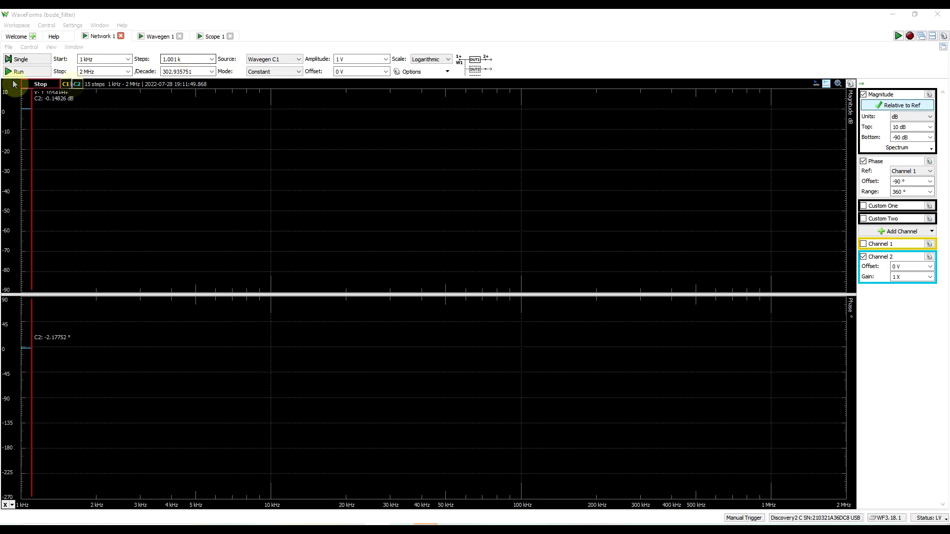
Run the network analyzer's 1 kHz–2 MHz frequency sweep on the LC filter.
{"action": "left_click", "coordinate": [30, 61]}
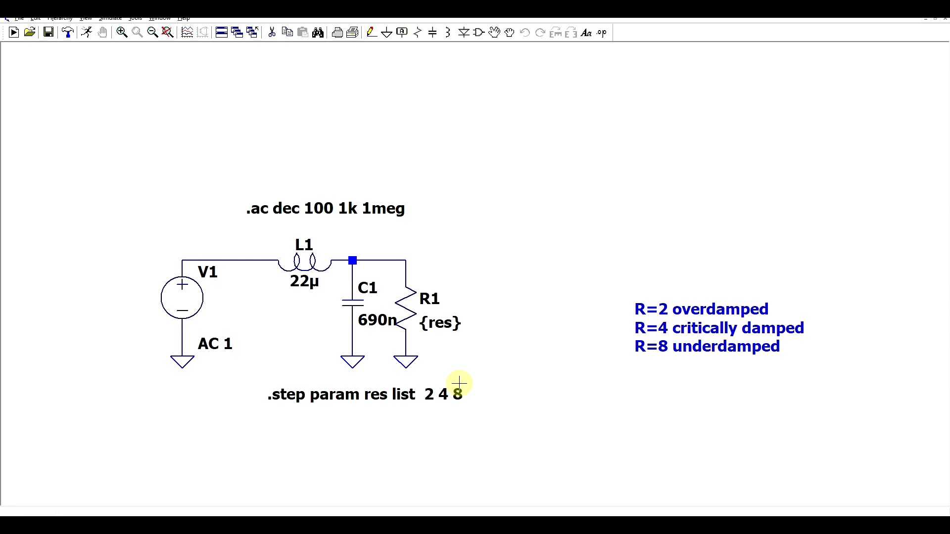
Simulate the filter, plot V(n002) for R = 2, 4, 8, and attach Cursor 1 to it.
{"action": "left_click", "coordinate": [88, 32]}
{"action": "left_click", "coordinate": [442, 395]}
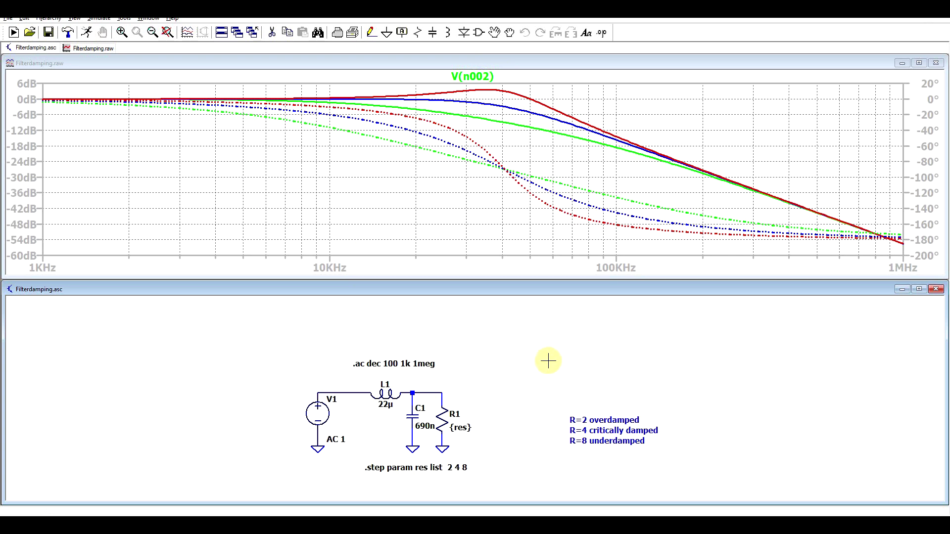
{"action": "left_click", "coordinate": [473, 76]}
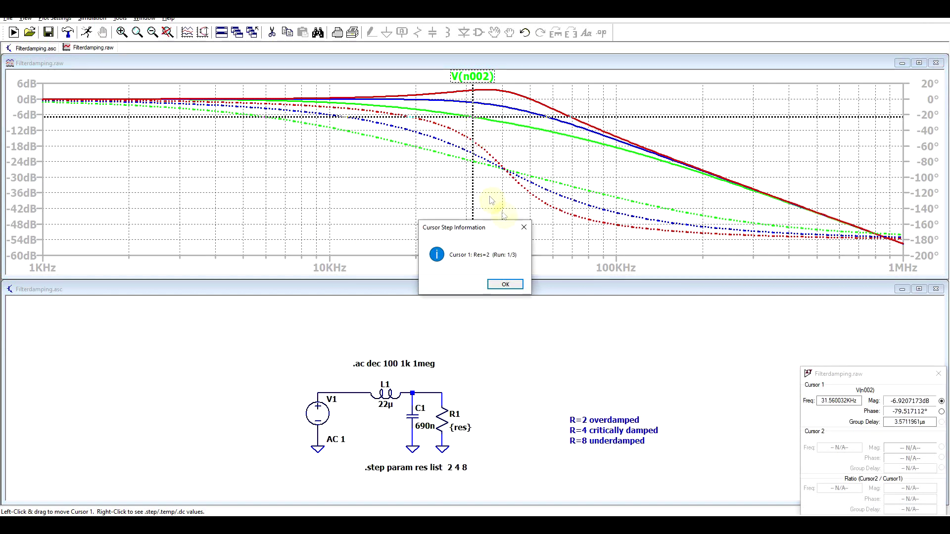
Step Cursor 1 from the Res=2 trace onto the Res=4 and Res=8 responses, checking each step.
{"action": "key", "text": "Up"}
{"action": "left_click", "coordinate": [524, 229]}
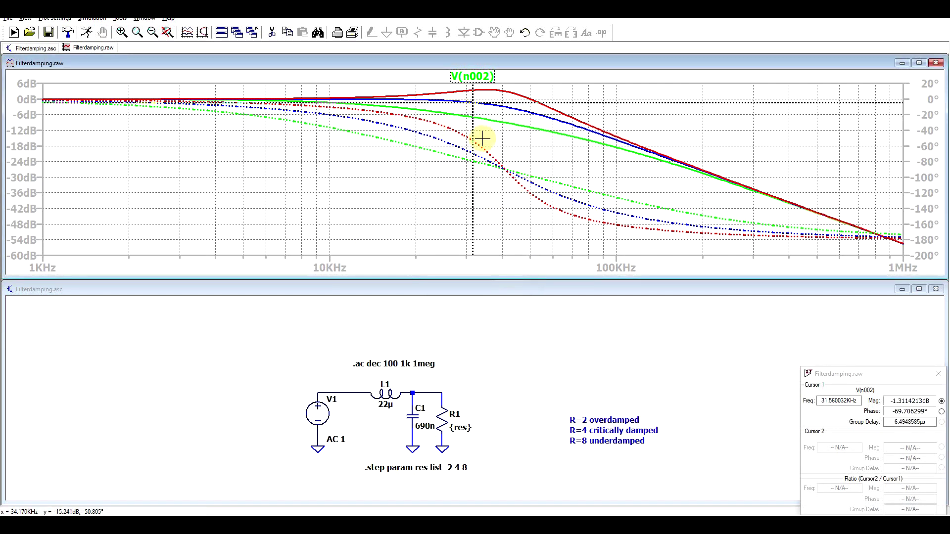
{"action": "key", "text": "Up"}
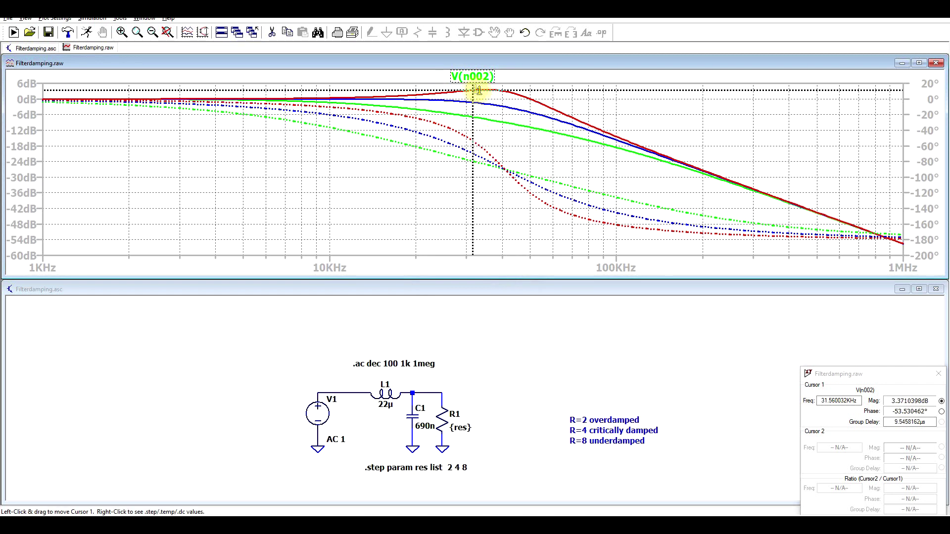
{"action": "right_click", "coordinate": [475, 91]}
{"action": "left_click", "coordinate": [523, 228]}
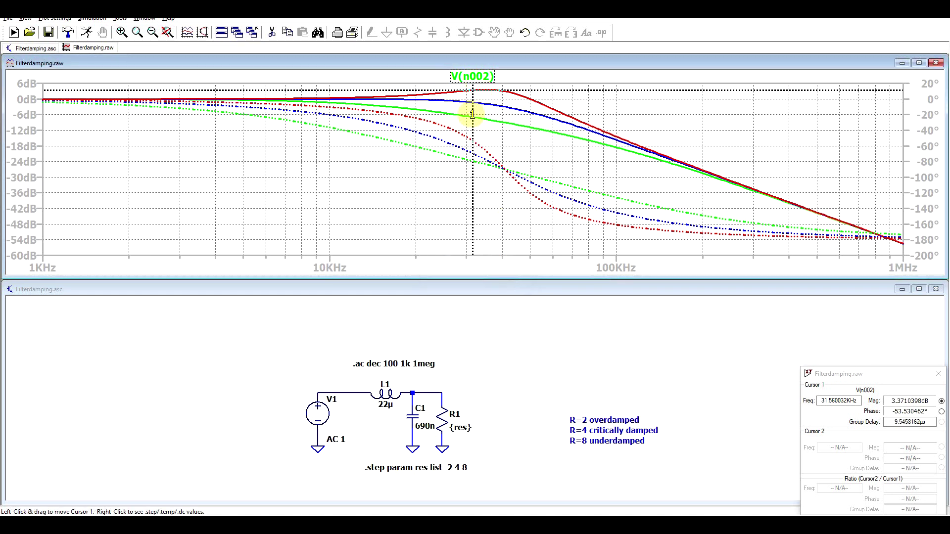
Slide the cursor to higher frequencies, close its readout, then re-place it on V(n002) near 40.7 kHz.
{"action": "left_click_drag", "start_coordinate": [473, 104], "coordinate": [642, 148]}
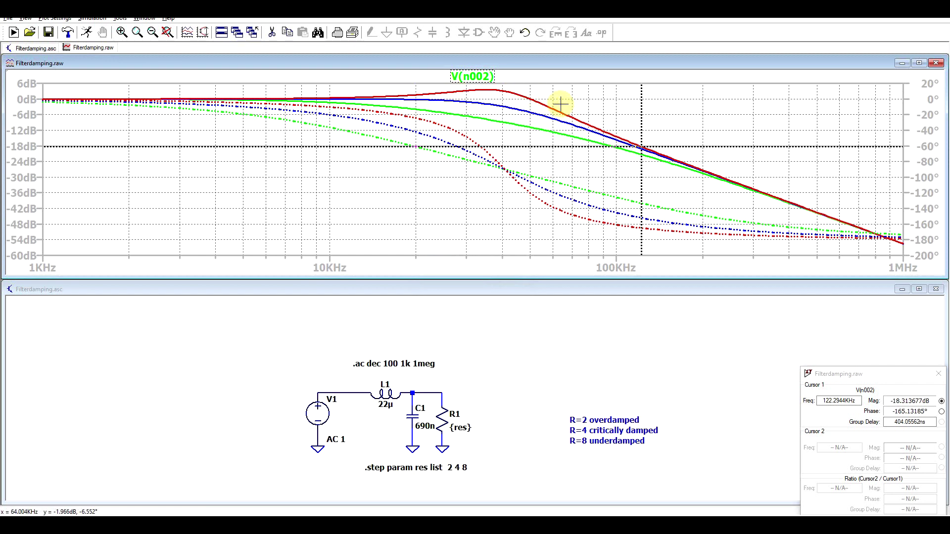
{"action": "left_click", "coordinate": [938, 374]}
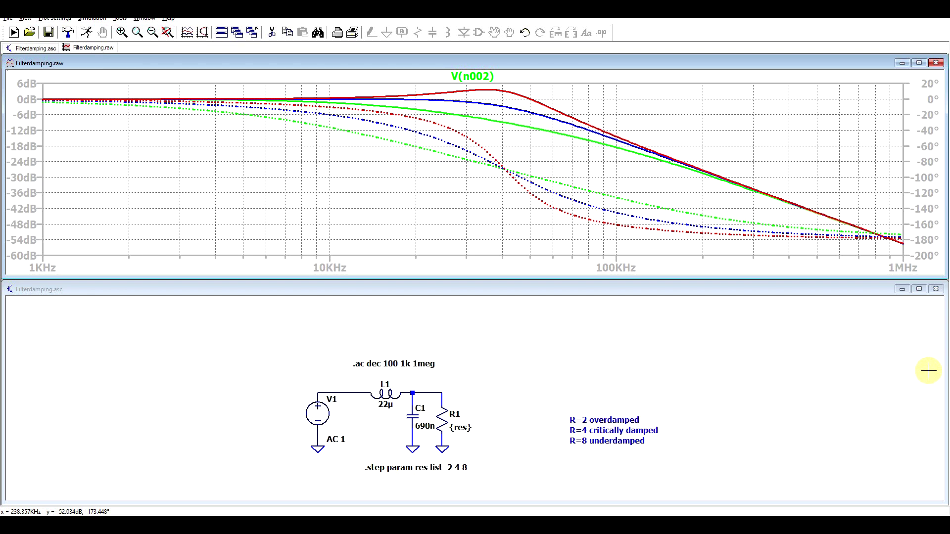
{"action": "left_click", "coordinate": [473, 76]}
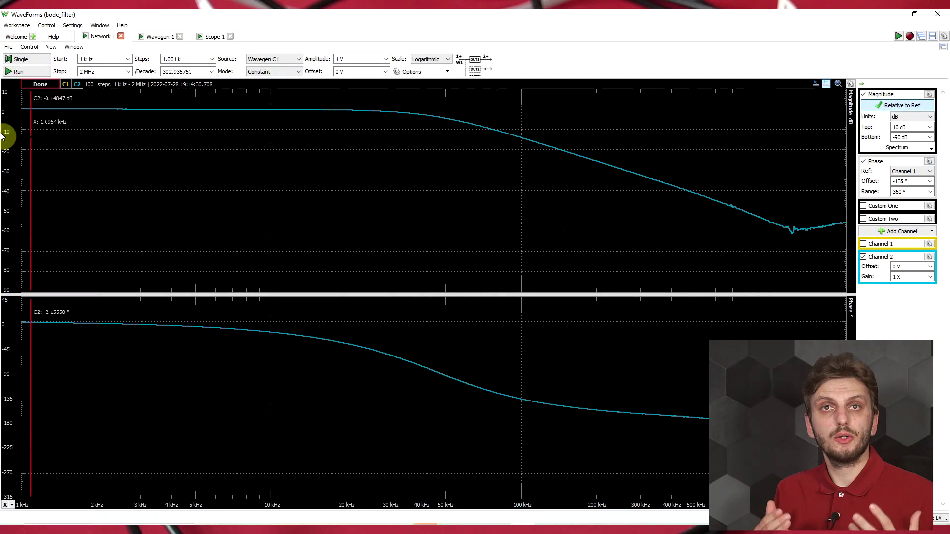
Drag the cursor to read the measured filter response at about 43.7 kHz.
{"action": "left_click_drag", "start_coordinate": [1, 136], "coordinate": [439, 364]}
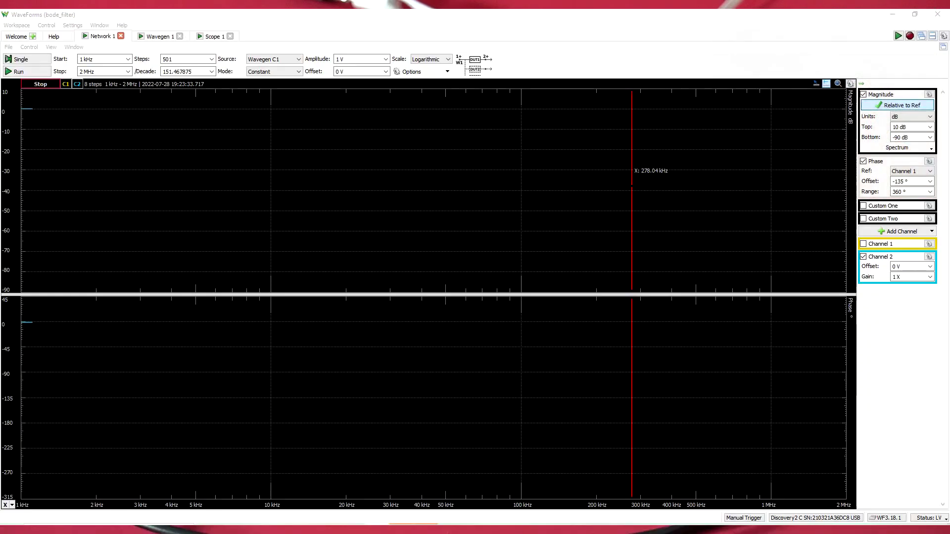
Start a new 1.001k-step frequency sweep of the filter.
{"action": "left_click", "coordinate": [38, 60]}
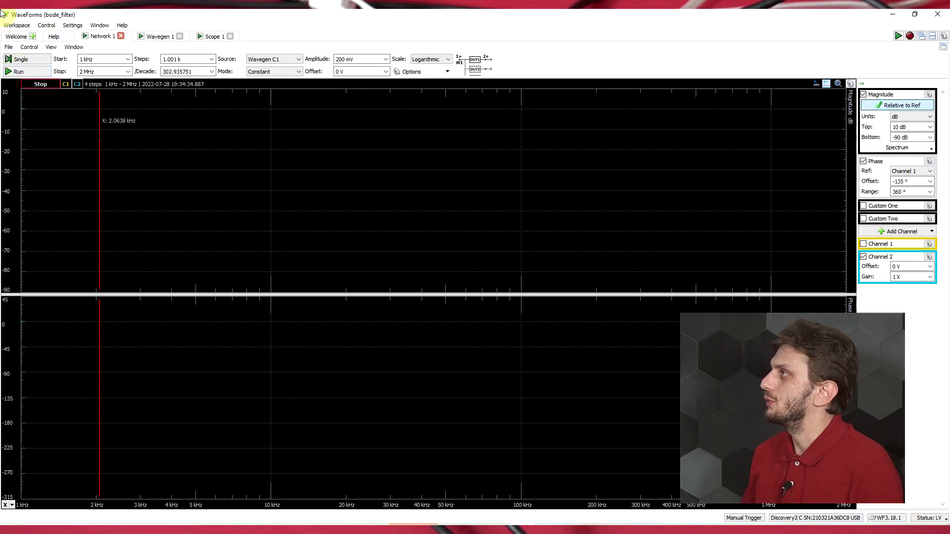
Start the 1001-step 1 kHz–2 MHz sweep to measure the filter's magnitude and phase.
{"action": "left_click", "coordinate": [19, 72]}
{"action": "left_click", "coordinate": [19, 72]}
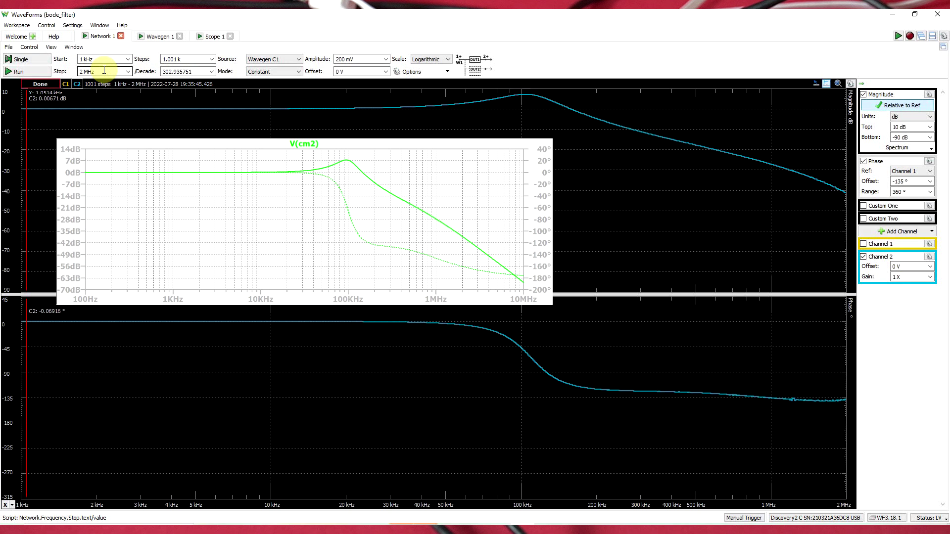
Read the response at the ~85 kHz peak, then move the cursor down the roll-off past 113 and 244 kHz.
{"action": "left_click", "coordinate": [504, 99]}
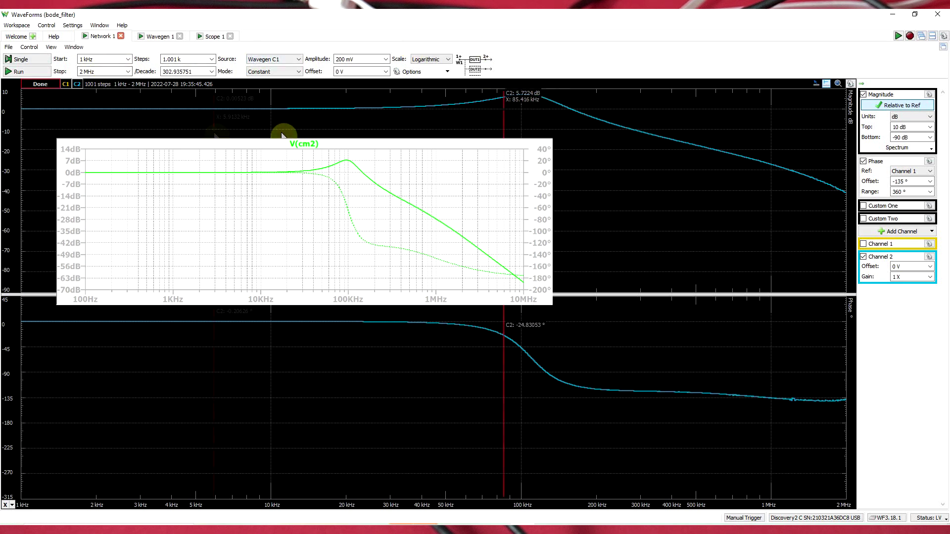
{"action": "left_click_drag", "start_coordinate": [380, 139], "coordinate": [535, 134]}
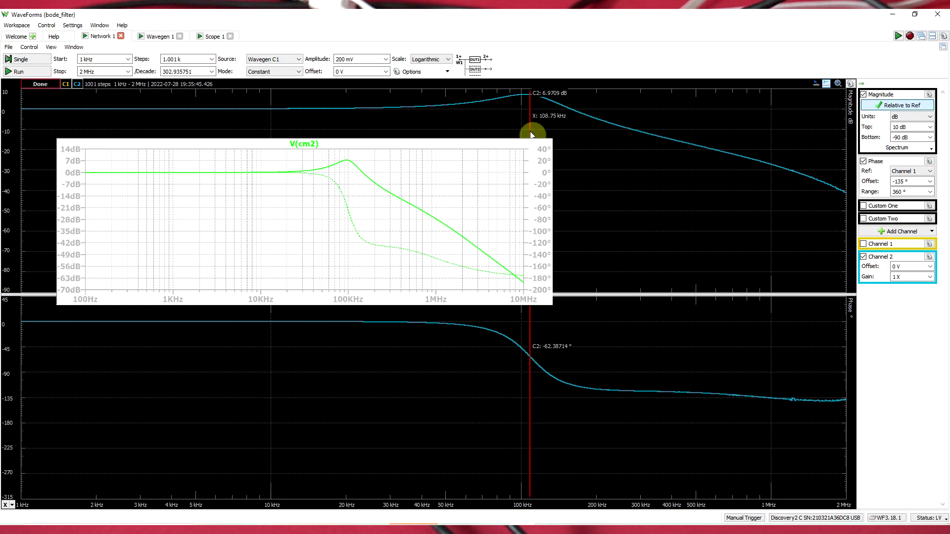
{"action": "left_click_drag", "start_coordinate": [531, 134], "coordinate": [635, 142]}
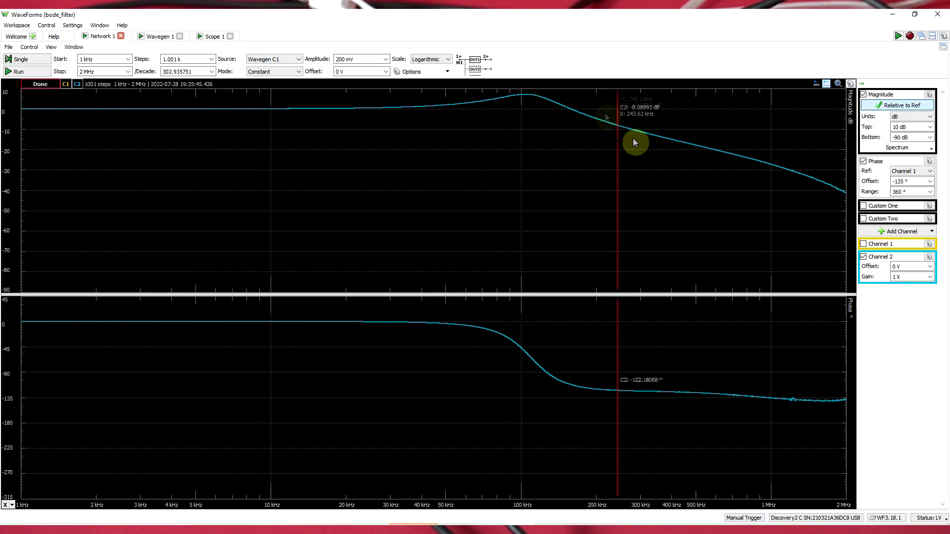
{"action": "left_click_drag", "start_coordinate": [513, 93], "coordinate": [634, 134]}
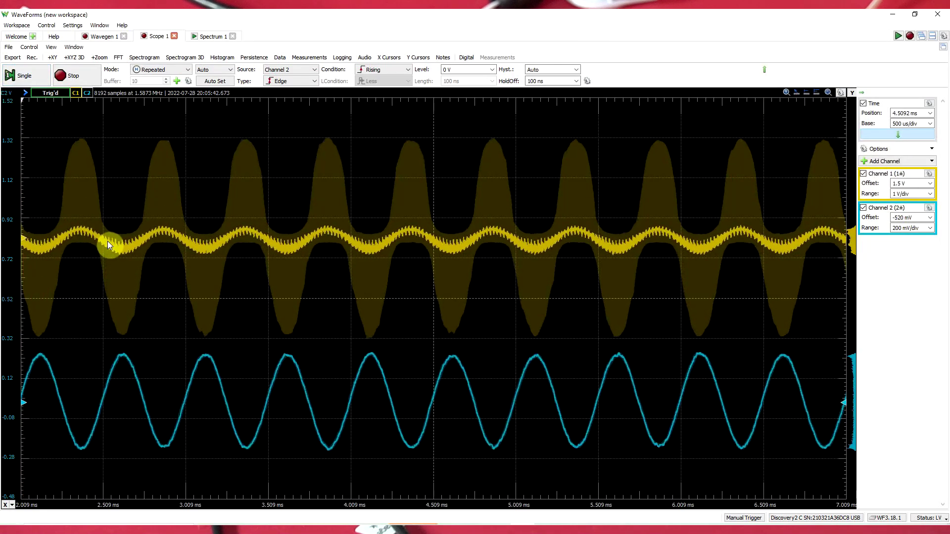
Zoom the Scope time base in and back out to 500 us/div.
{"action": "scroll", "coordinate": [232, 247], "scroll_direction": "up", "scroll_amount": 10}
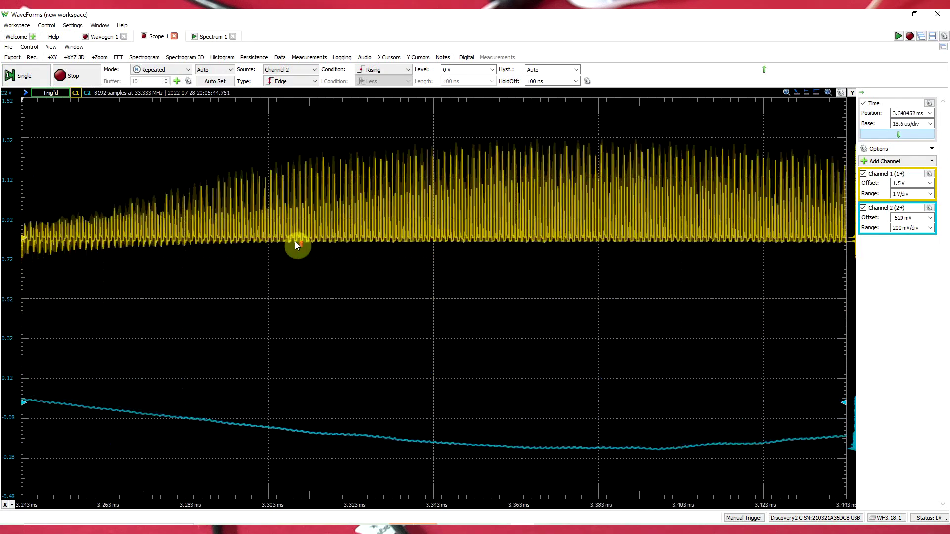
{"action": "scroll", "coordinate": [295, 242], "scroll_direction": "up", "scroll_amount": 2}
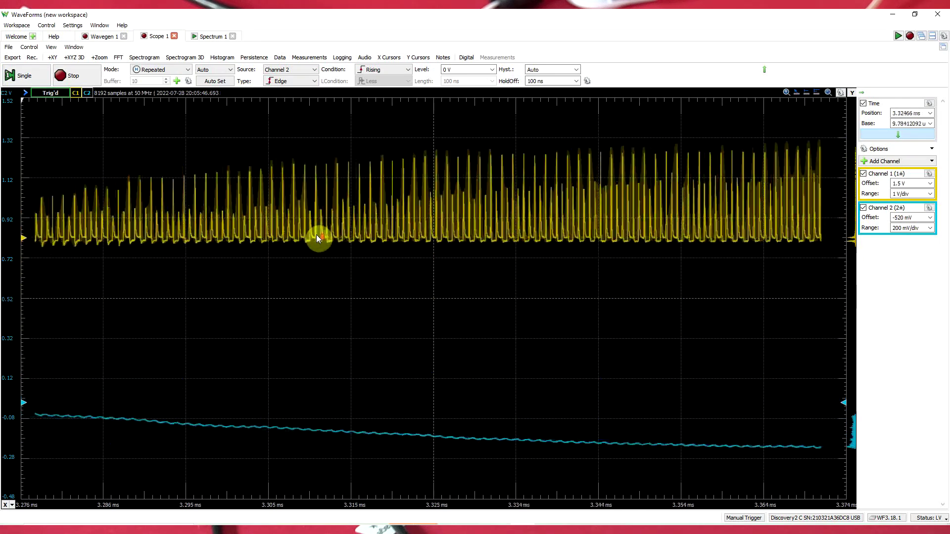
{"action": "scroll", "coordinate": [316, 235], "scroll_direction": "down", "scroll_amount": 12}
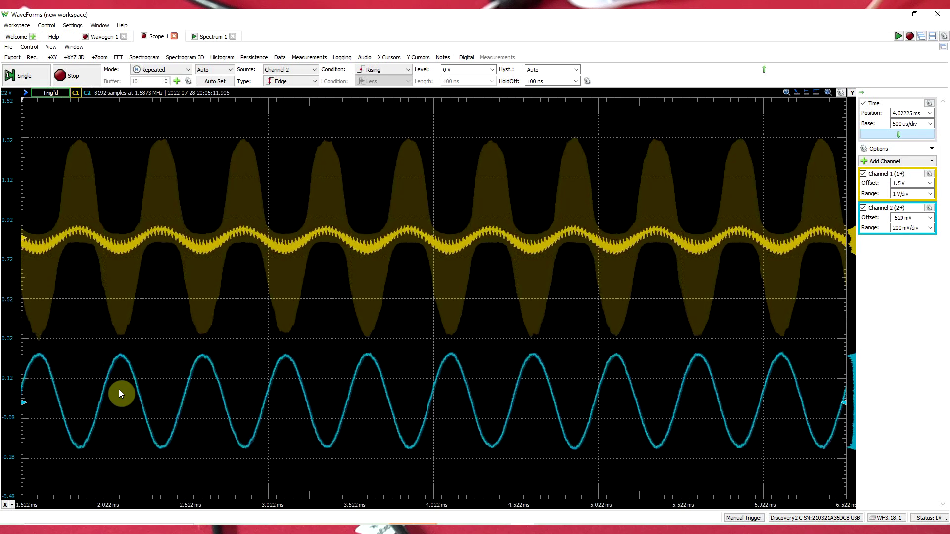
In Spectrum 1, toggle input Trace 1 to compare, leaving only the output spectrum shown.
{"action": "left_click", "coordinate": [210, 36]}
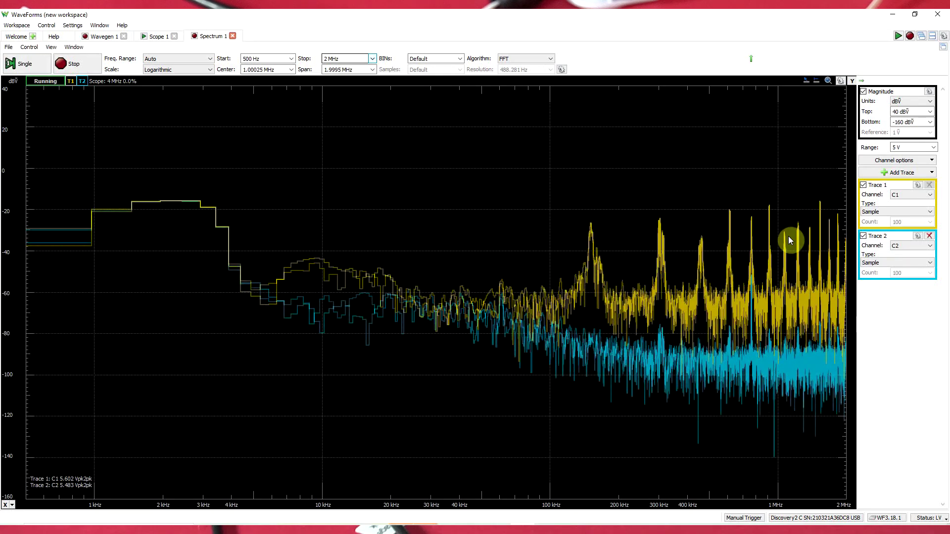
{"action": "left_click", "coordinate": [864, 186]}
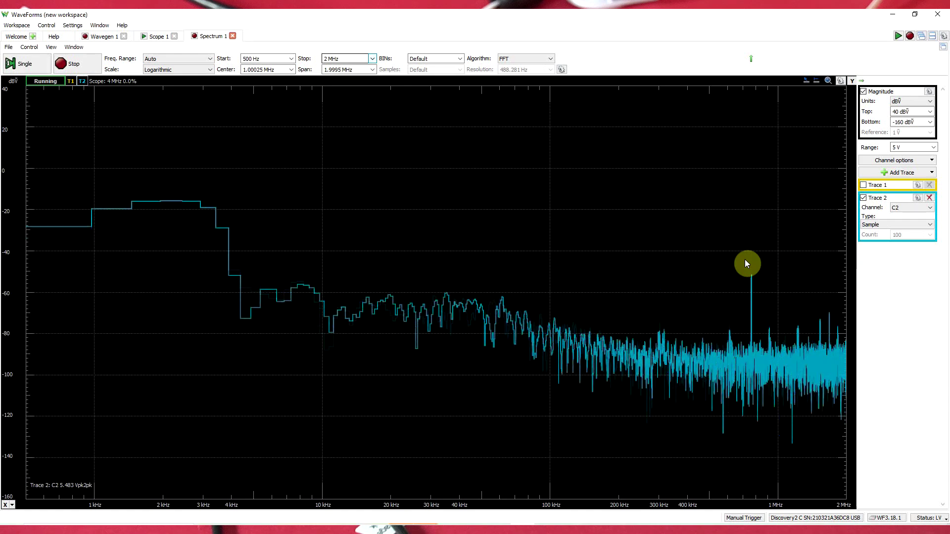
{"action": "left_click", "coordinate": [864, 186]}
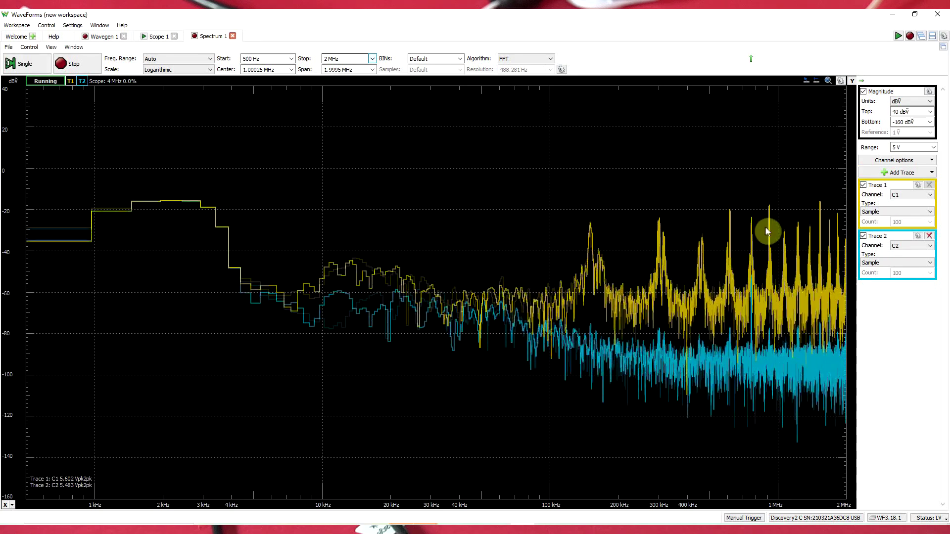
{"action": "left_click", "coordinate": [864, 186]}
{"action": "left_click", "coordinate": [864, 185]}
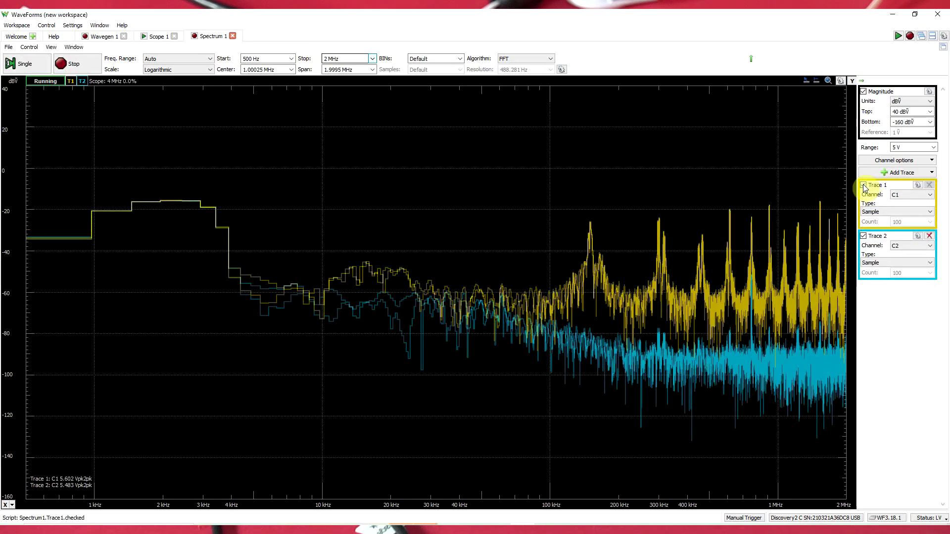
{"action": "left_click", "coordinate": [864, 185]}
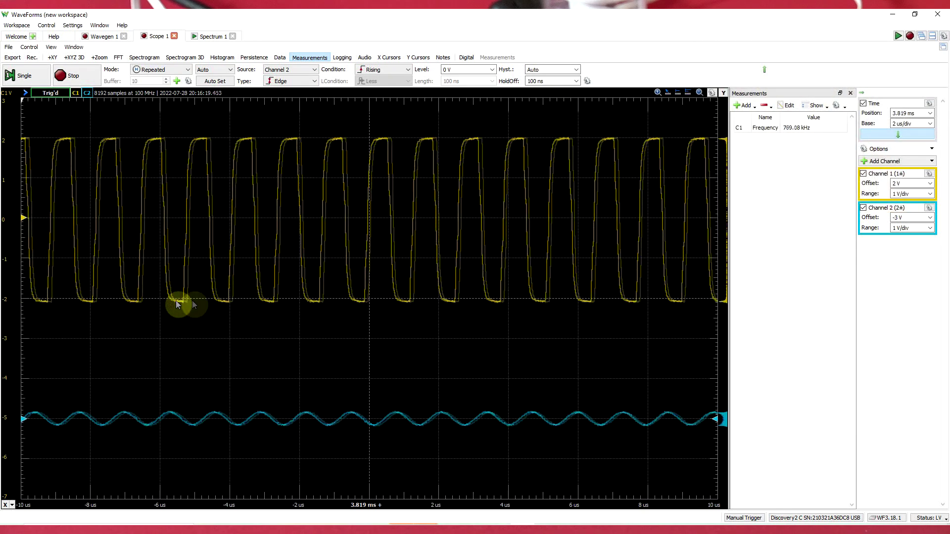
Stop acquisition and place X1 and X2 time cursors one switching period apart (~780 kHz).
{"action": "key", "text": "F6"}
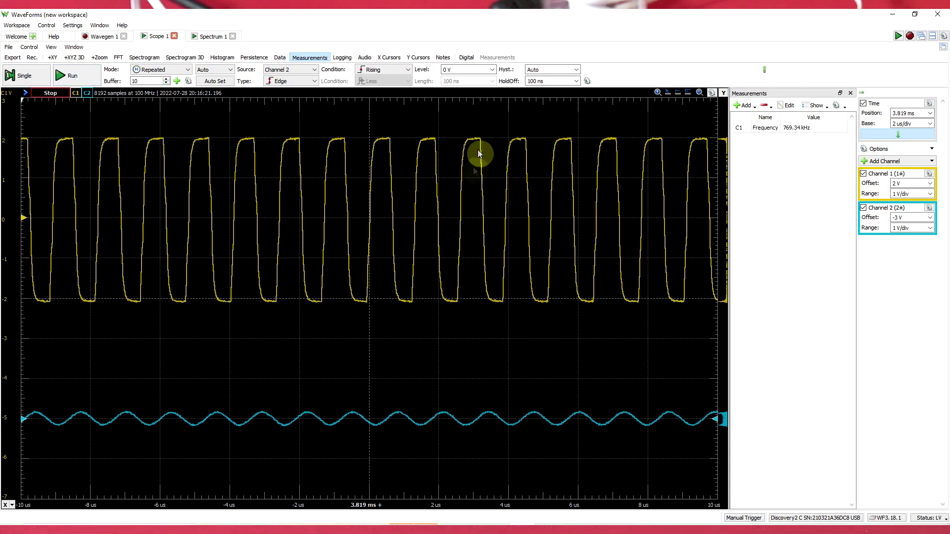
{"action": "left_click", "coordinate": [678, 93]}
{"action": "left_click", "coordinate": [465, 164]}
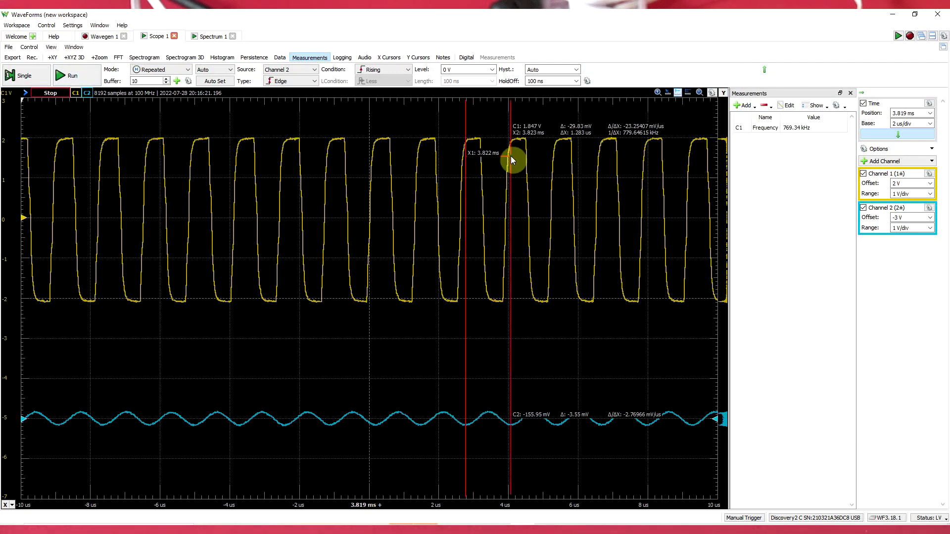
{"action": "left_click", "coordinate": [511, 157]}
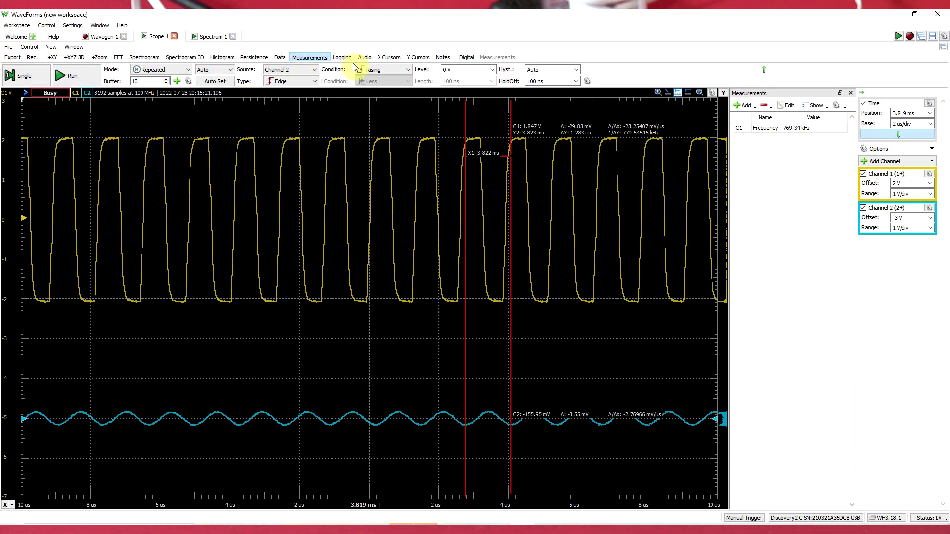
In Spectrum 1, toggle Trace 1 on and off to compare, leaving only channel 2's output spectrum.
{"action": "left_click", "coordinate": [213, 36]}
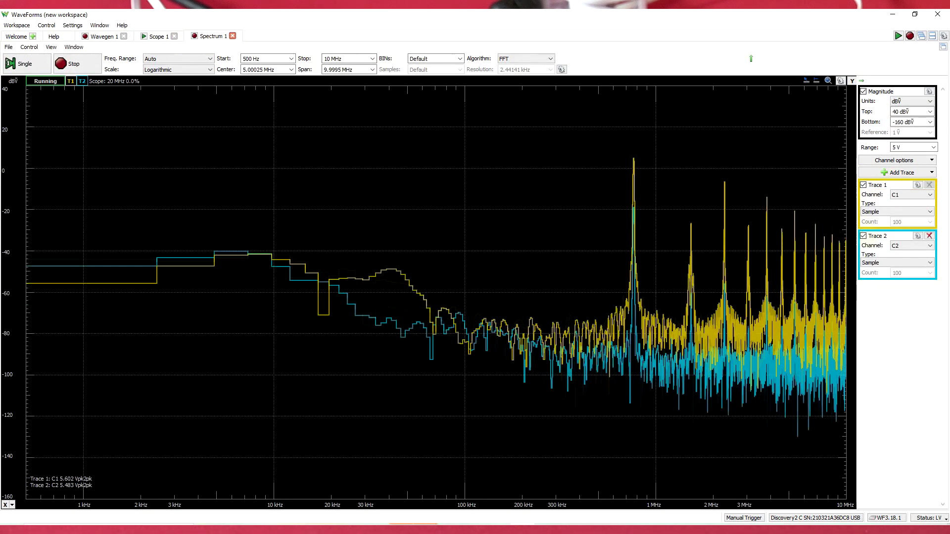
{"action": "left_click", "coordinate": [864, 185]}
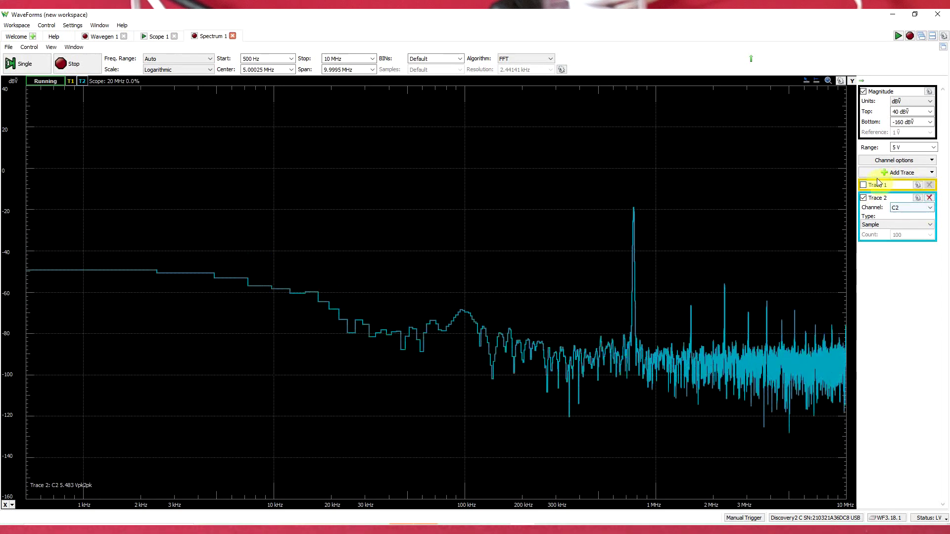
{"action": "left_click", "coordinate": [864, 186]}
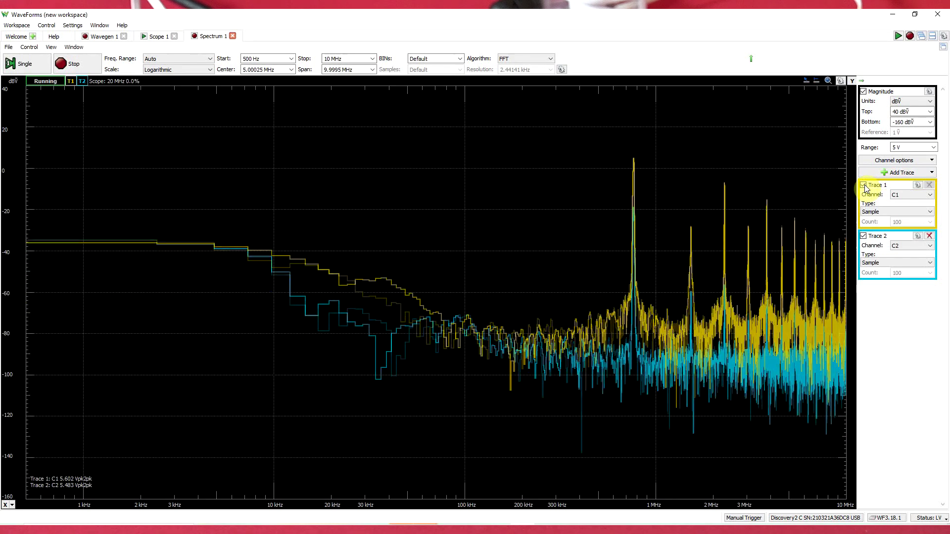
{"action": "left_click", "coordinate": [864, 185]}
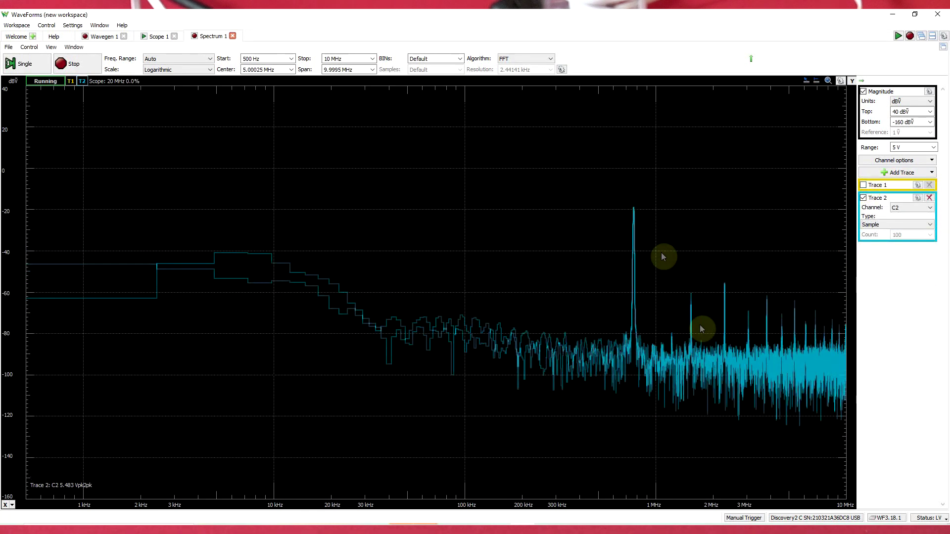
{"action": "left_click", "coordinate": [864, 185]}
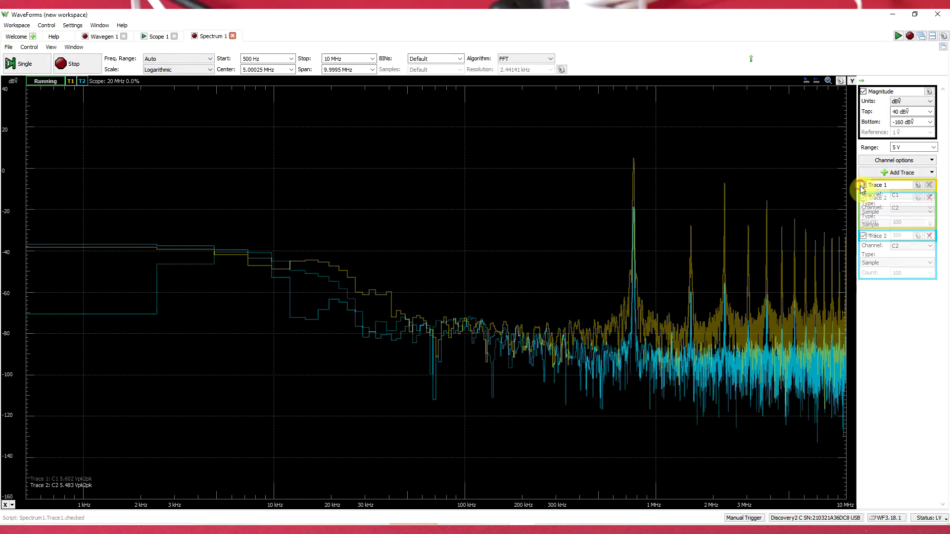
{"action": "left_click", "coordinate": [864, 185]}
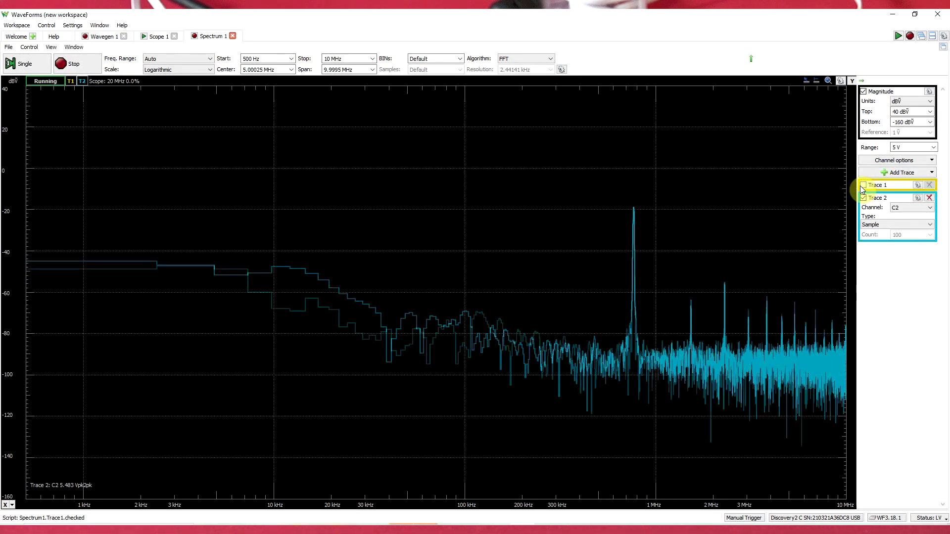